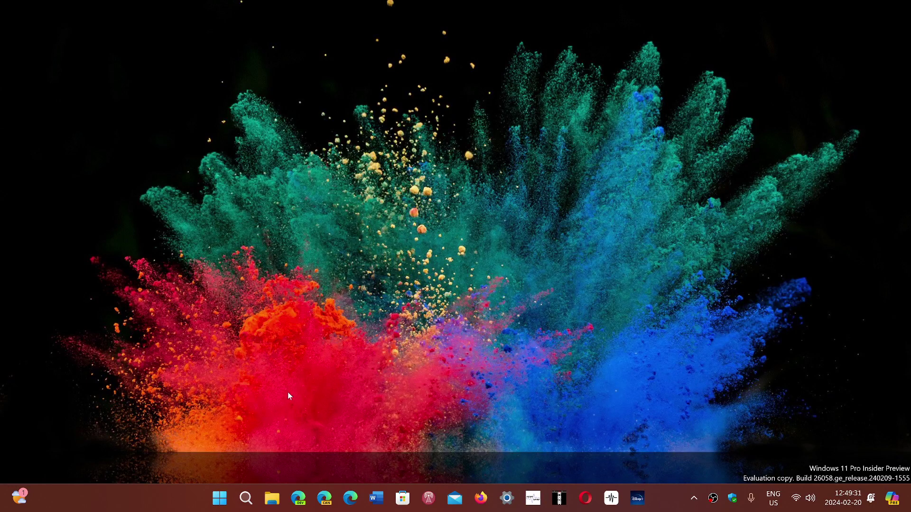
Launch the pinned Settings app from the Start menu
{"action": "left_click", "coordinate": [219, 498]}
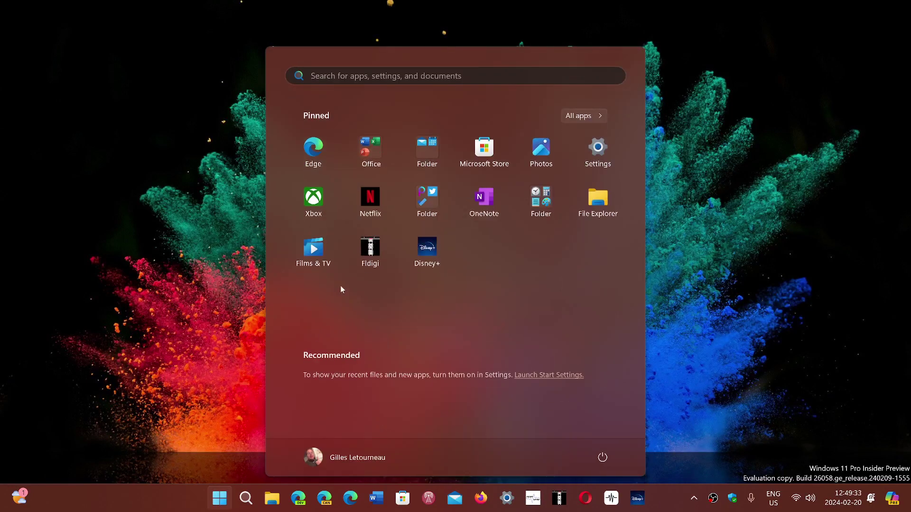
{"action": "left_click", "coordinate": [598, 151]}
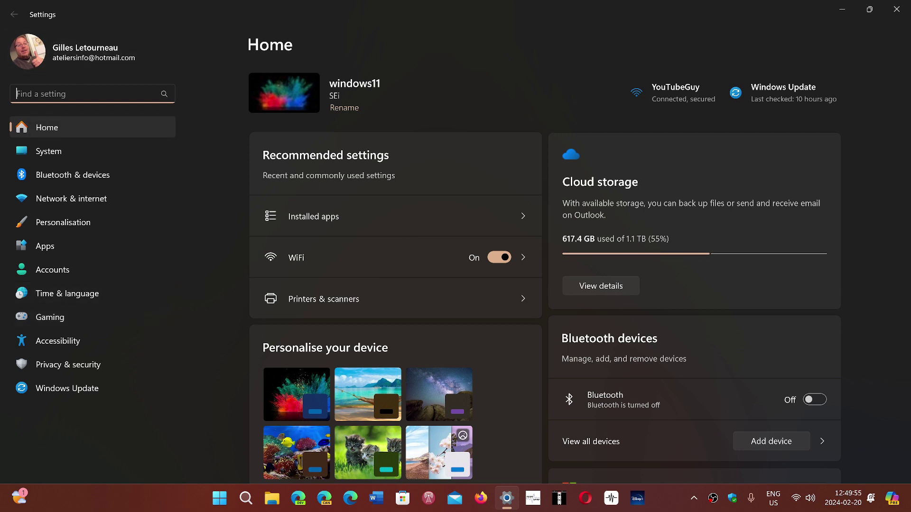
Search 'reset', then navigate Windows Update > Advanced options to the Recovery page
{"action": "type", "text": "reset"}
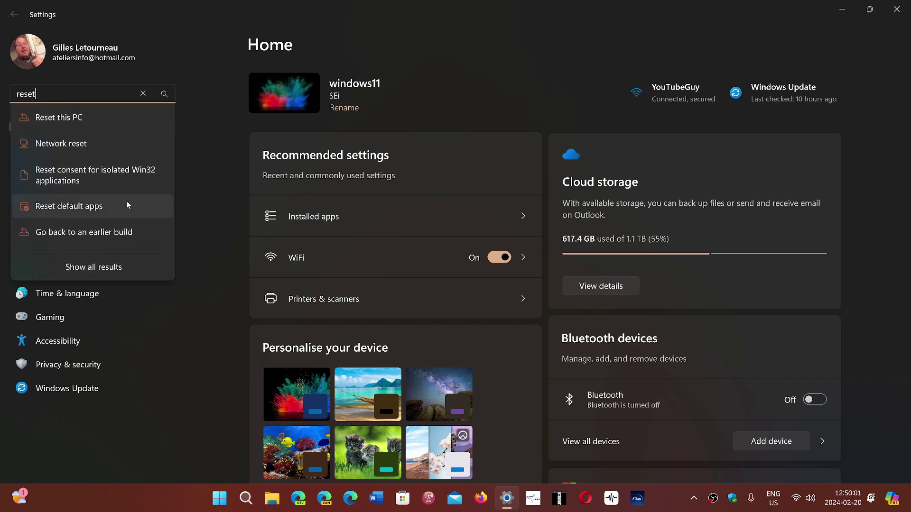
{"action": "left_click", "coordinate": [187, 264]}
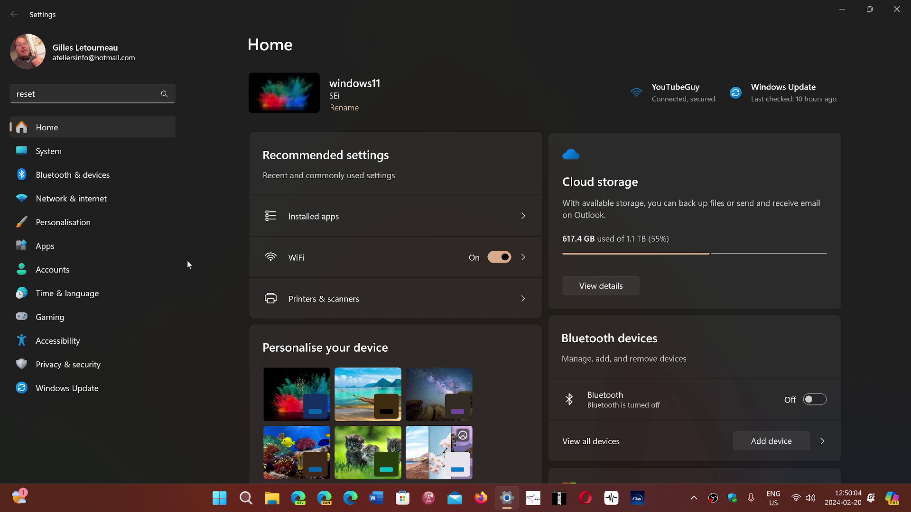
{"action": "left_click", "coordinate": [77, 388]}
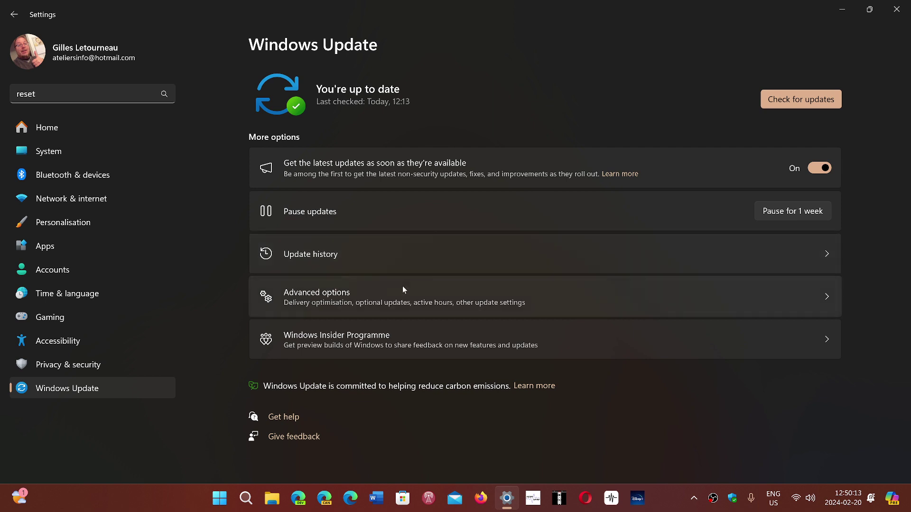
{"action": "left_click", "coordinate": [410, 297]}
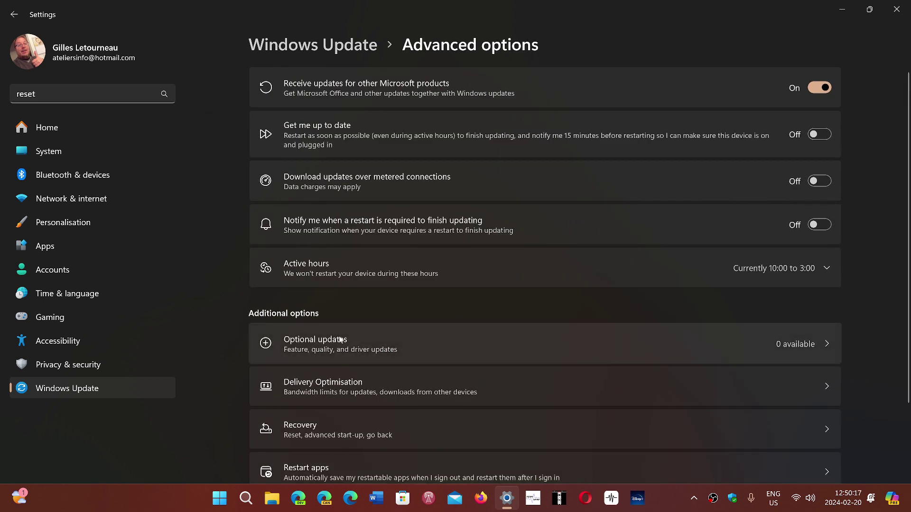
{"action": "left_click", "coordinate": [383, 434]}
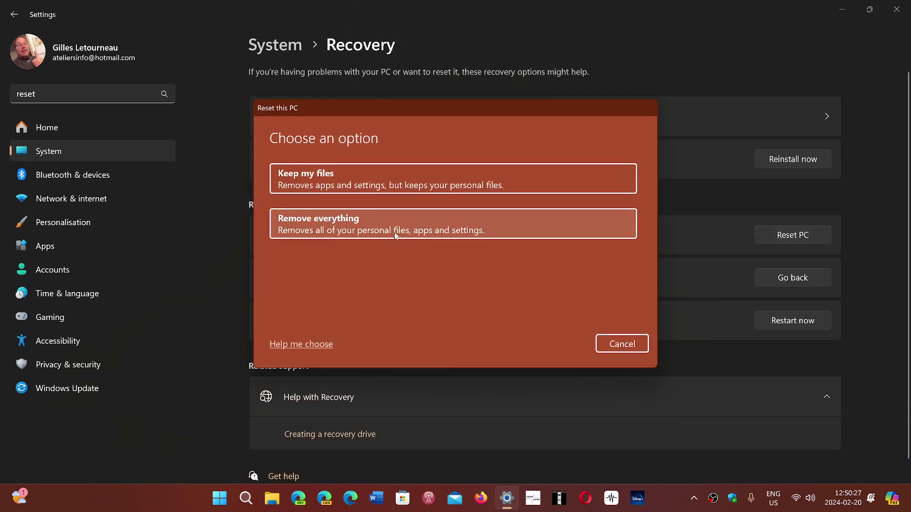
Cancel the Reset this PC dialog without choosing an option, then close Settings
{"action": "left_click", "coordinate": [410, 228]}
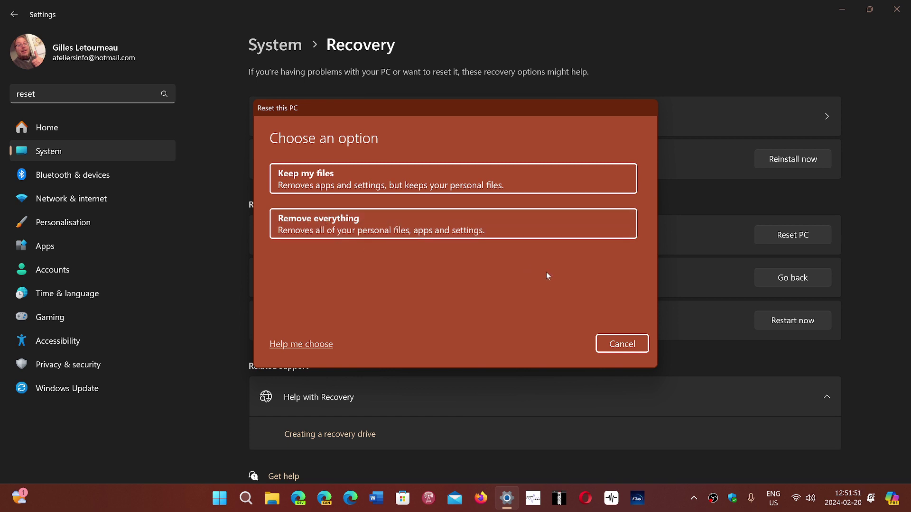
{"action": "left_click", "coordinate": [632, 342]}
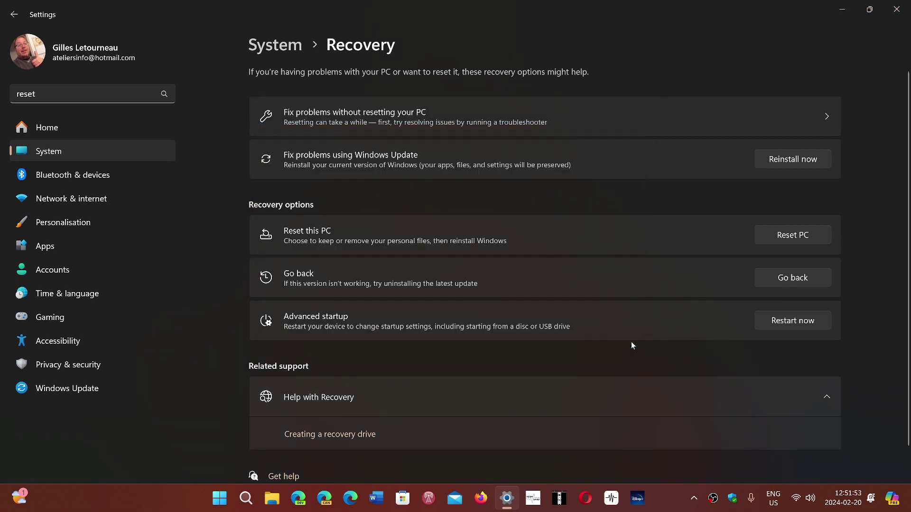
{"action": "left_click", "coordinate": [896, 9]}
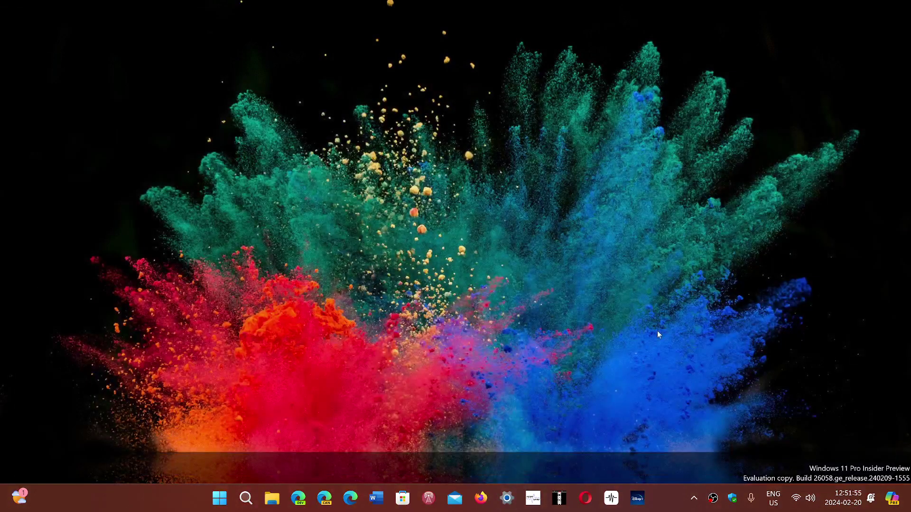